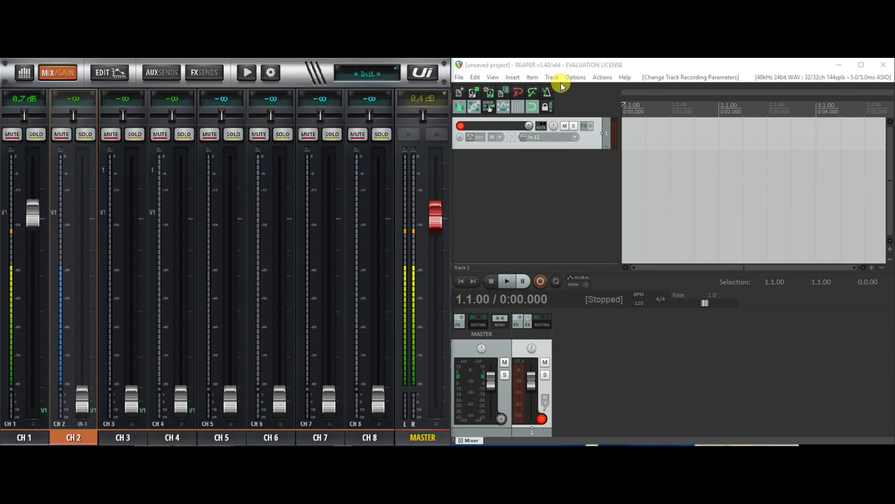
Step: Check the audio device settings in REAPER's preferences, then close them
left_click(576, 77)
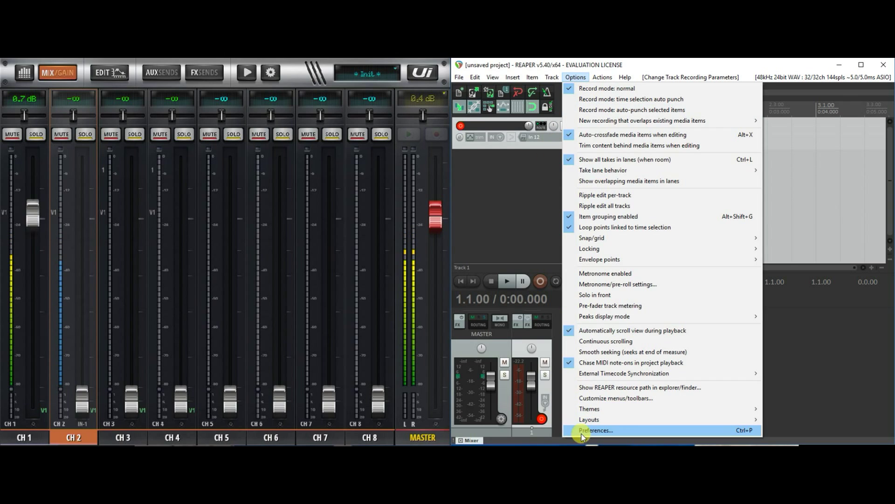
left_click(594, 430)
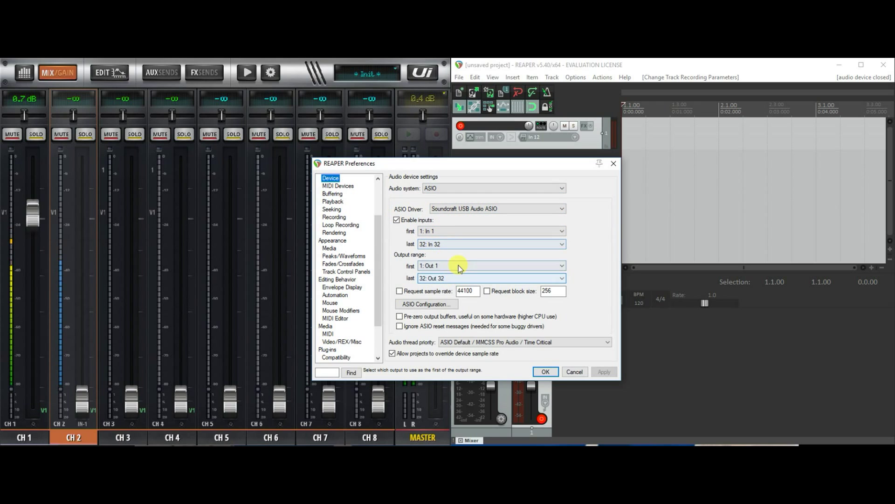
left_click(545, 371)
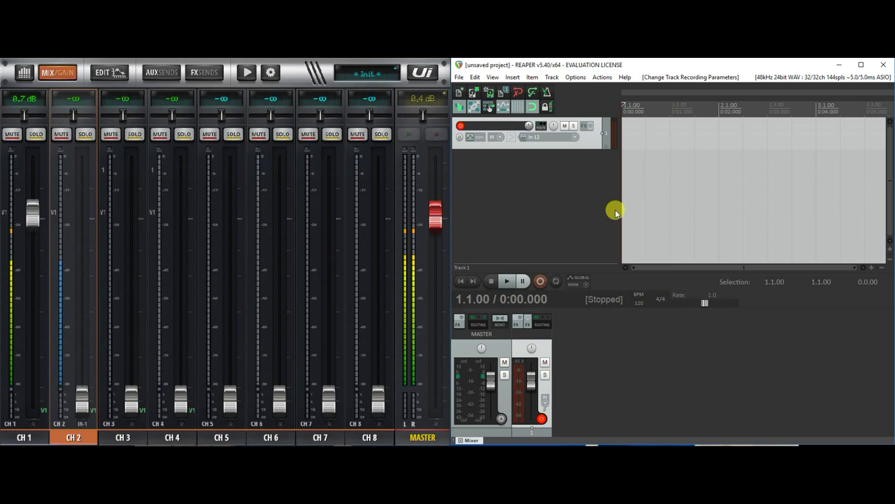
Step: Set Track 1's input to stereo In 1/In 2 and lower the Ui24R master to 0.1 dB
left_click(574, 136)
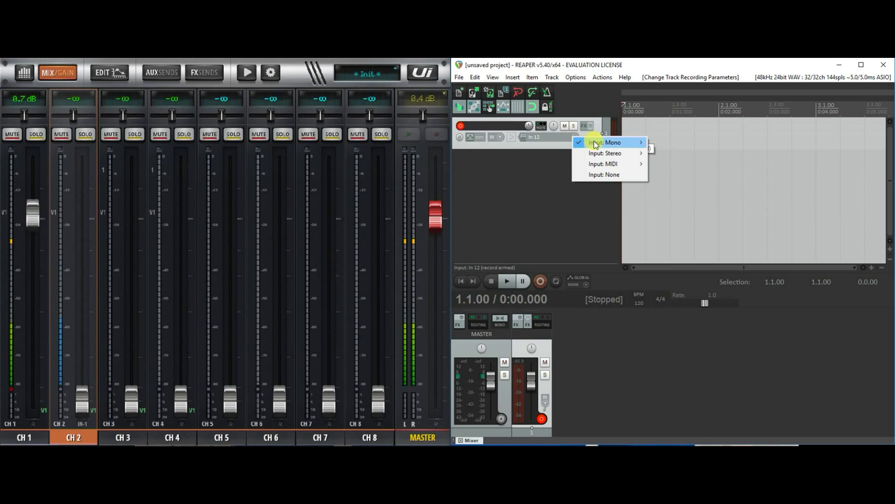
mouse_move(600, 153)
left_click(673, 149)
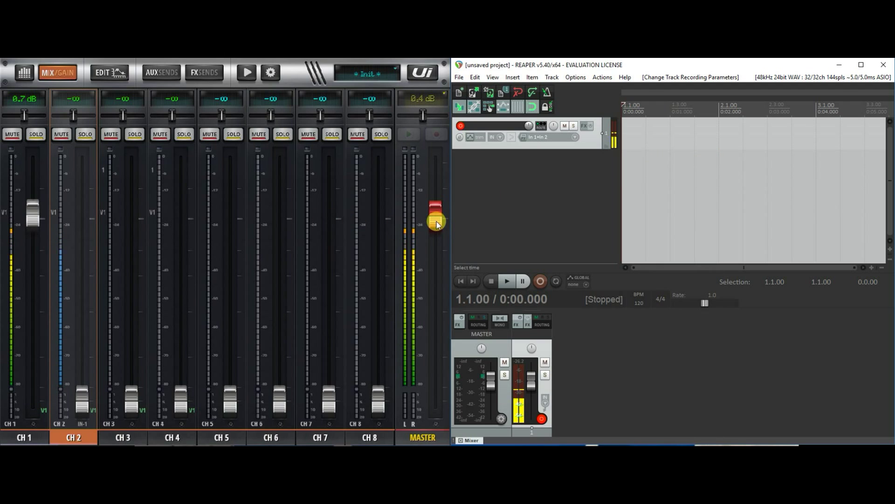
mouse_move(436, 223)
left_mouse_down()
mouse_move(440, 275)
mouse_move(449, 220)
left_mouse_up()
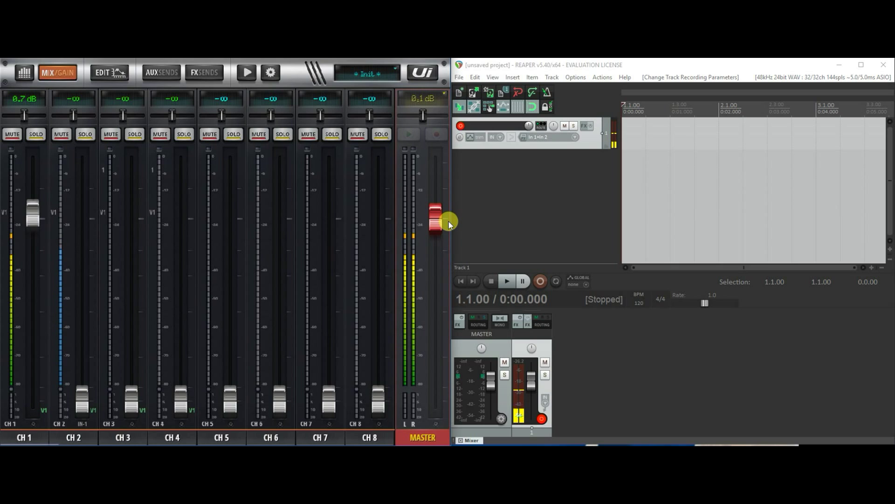
Step: Change Track 1's record input to mono In 11
left_click(573, 137)
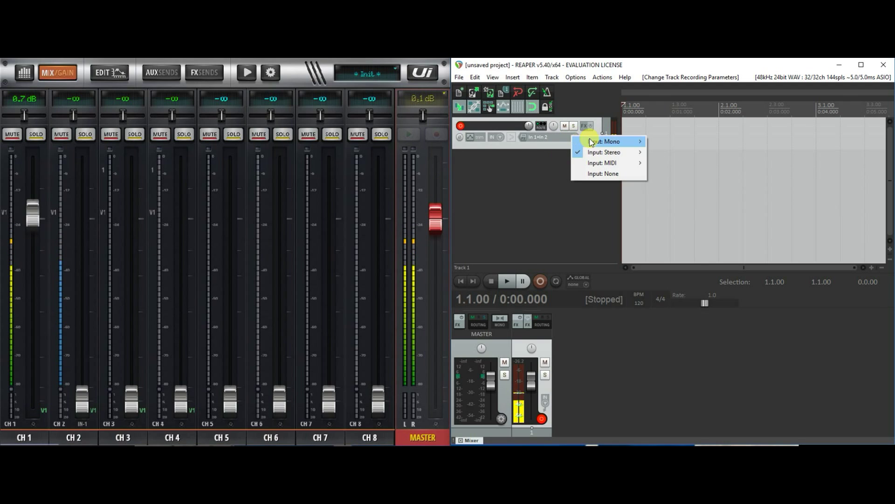
mouse_move(591, 142)
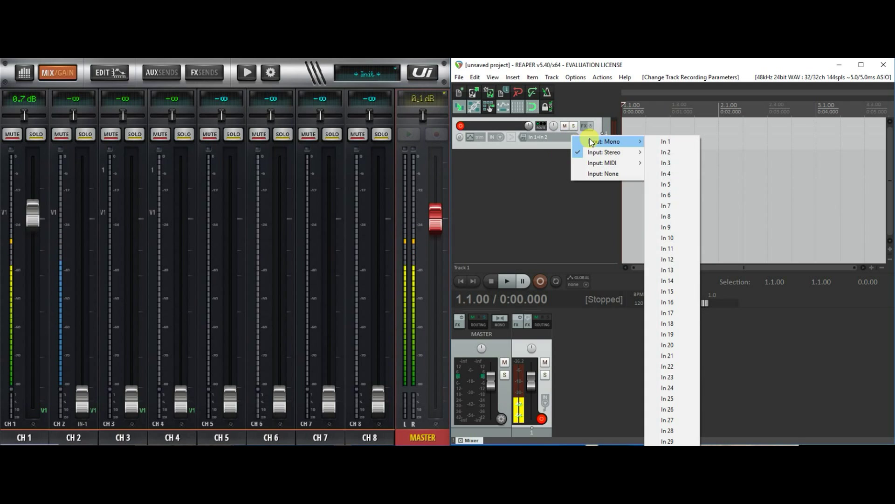
left_click(660, 249)
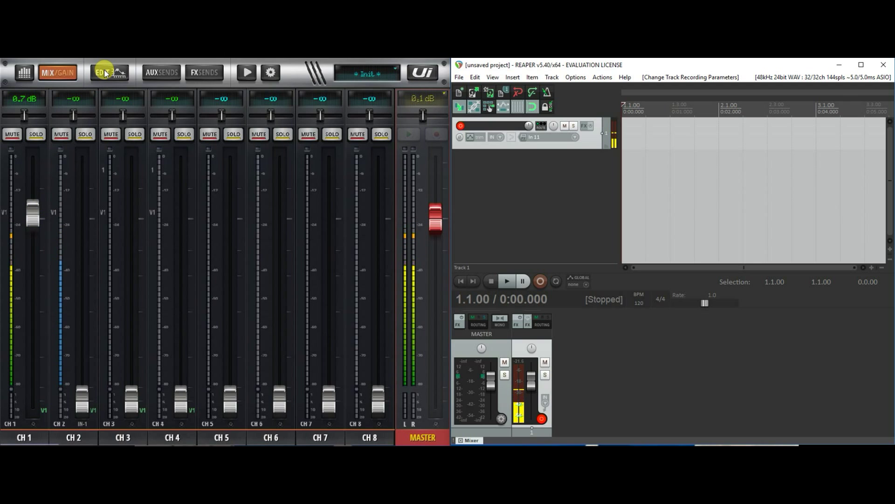
left_click(55, 72)
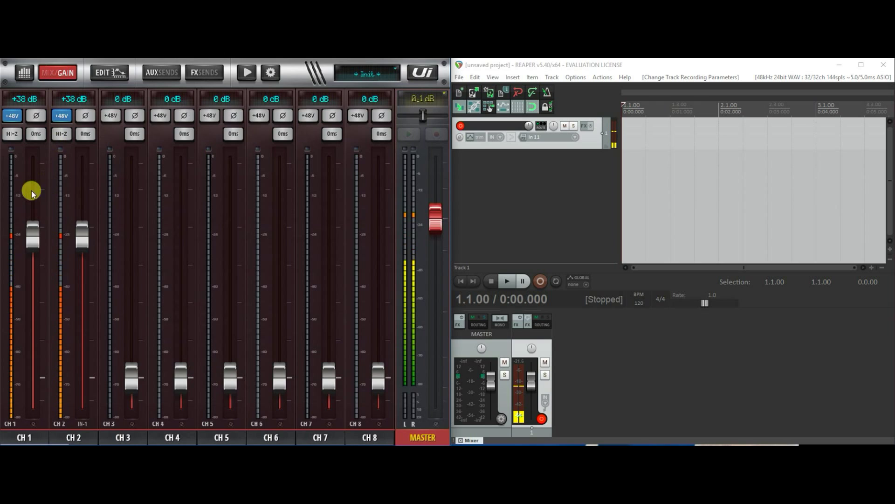
left_click(12, 117)
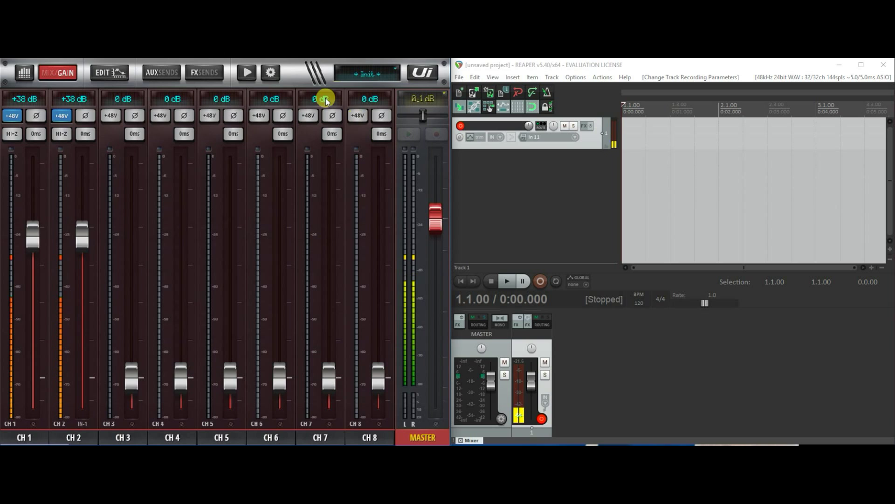
left_click(43, 77)
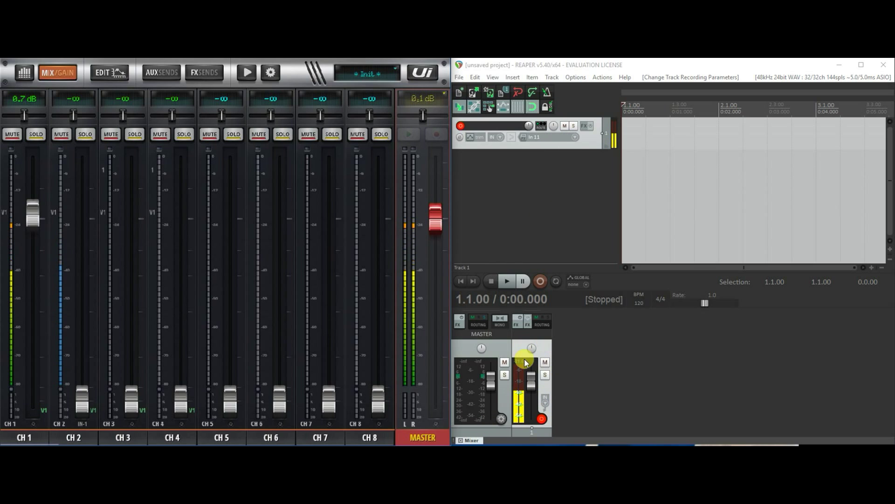
Step: Add a hardware output send to Out 8 / Out 9 in Track 1's routing, then close it
left_click(543, 328)
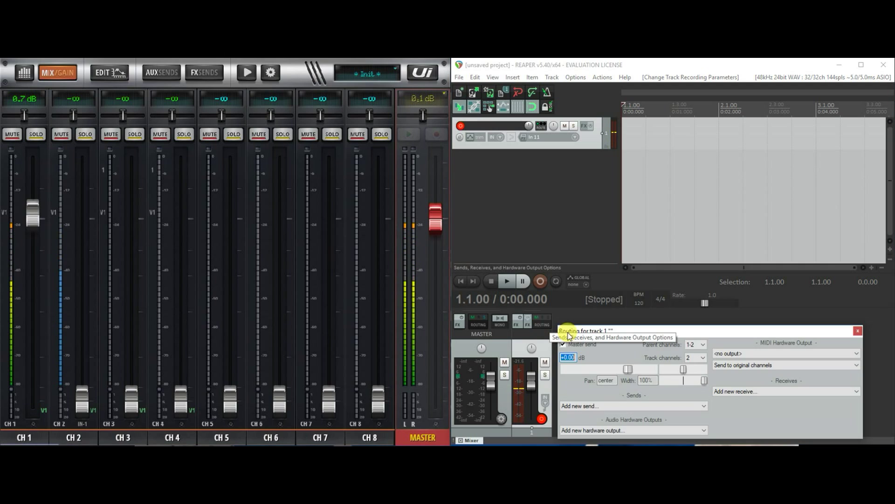
left_click(628, 431)
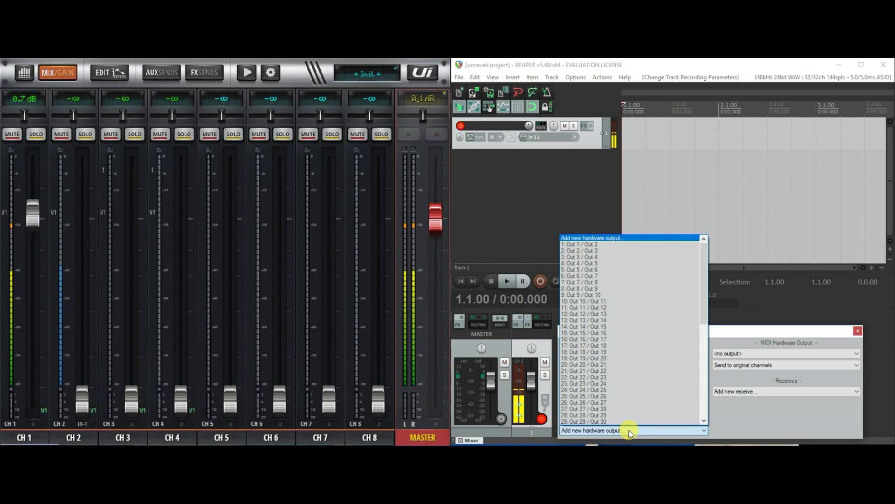
left_click(598, 289)
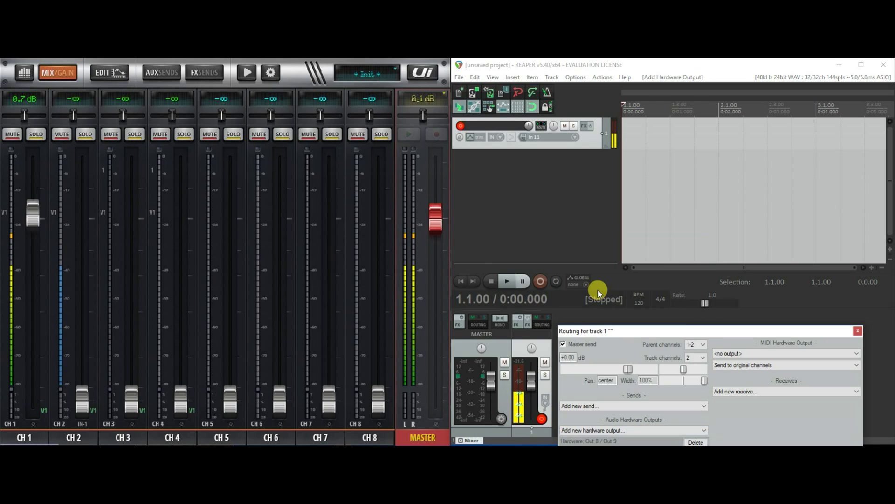
left_click(858, 331)
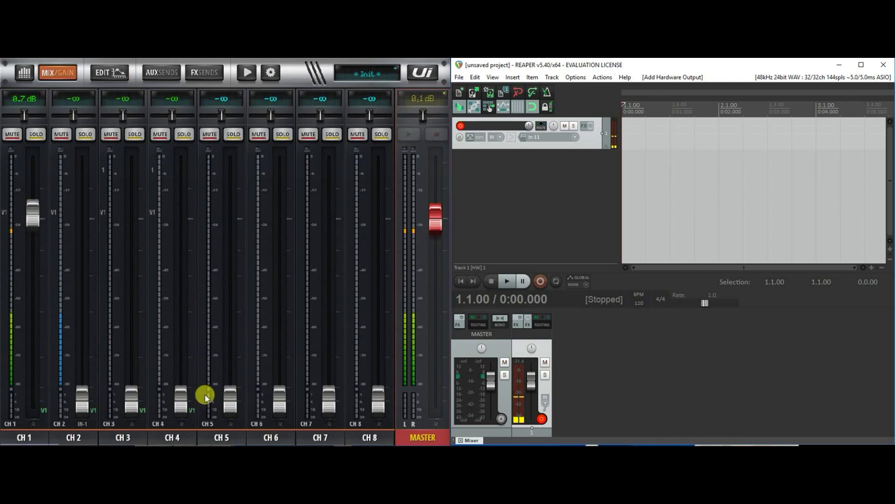
Step: Patch Ui24R channel 5 to USB-DAW slot 8 and return to the MIX/GAIN view
left_click(222, 438)
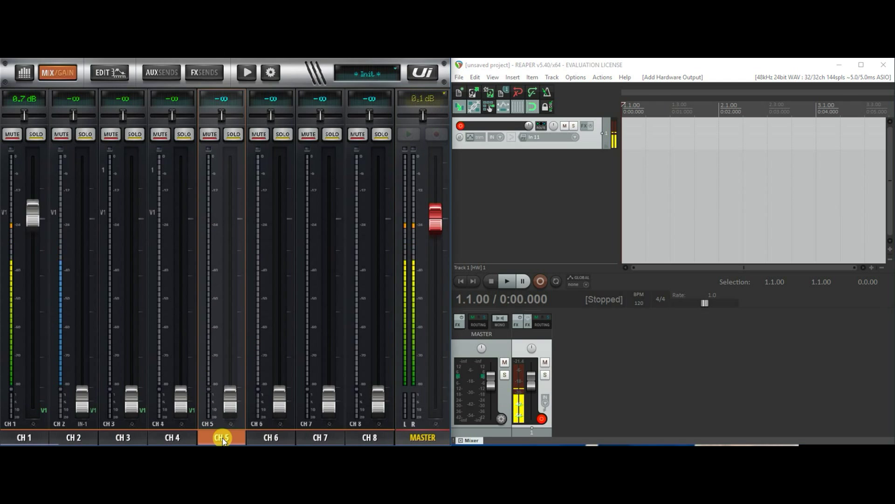
left_click(116, 74)
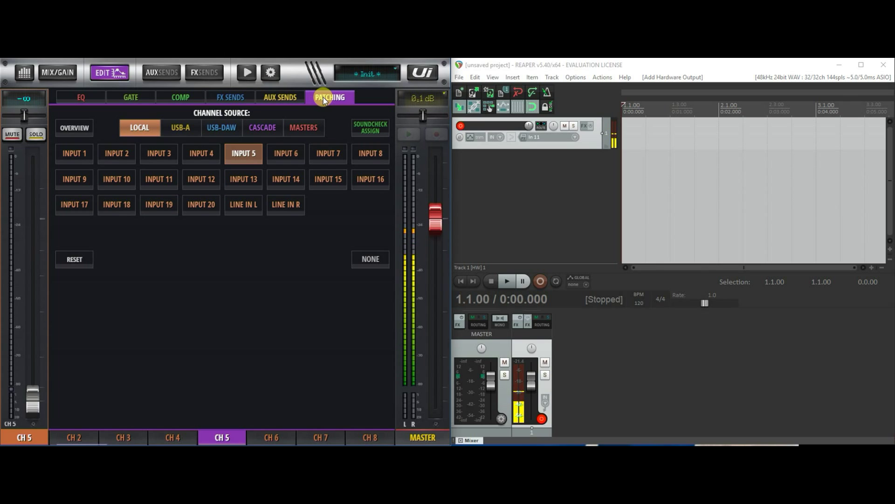
left_click(215, 127)
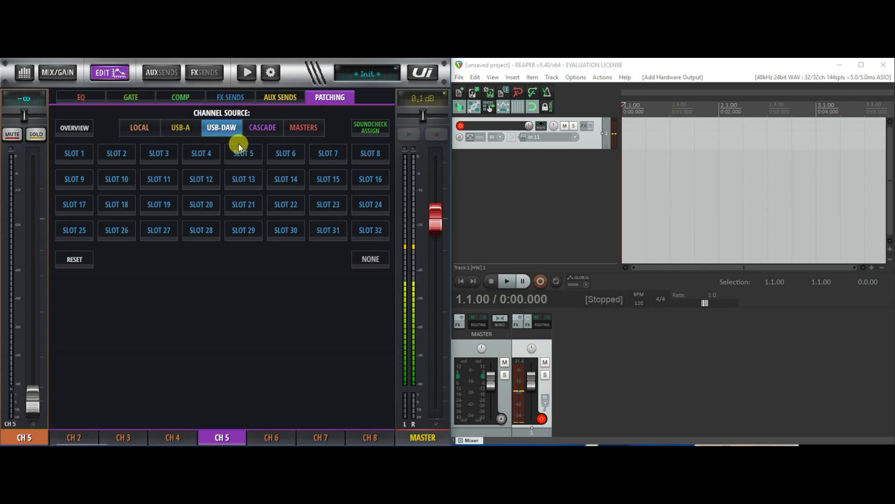
left_click(365, 153)
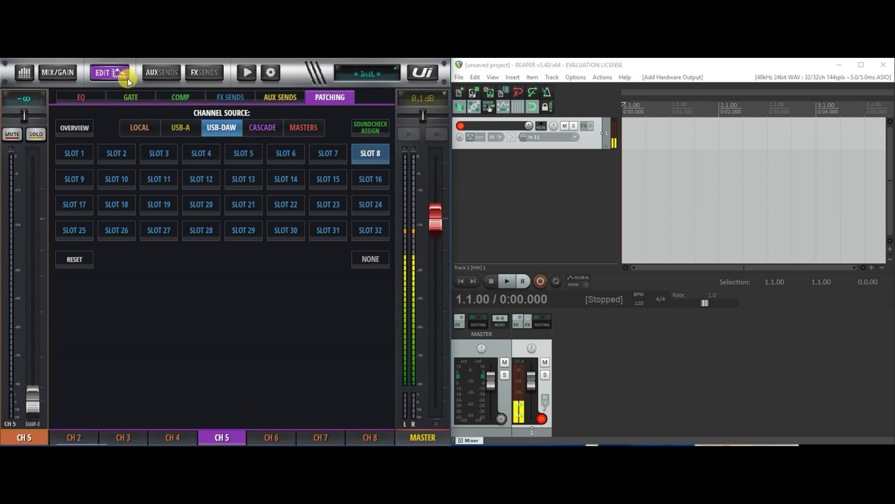
left_click(101, 73)
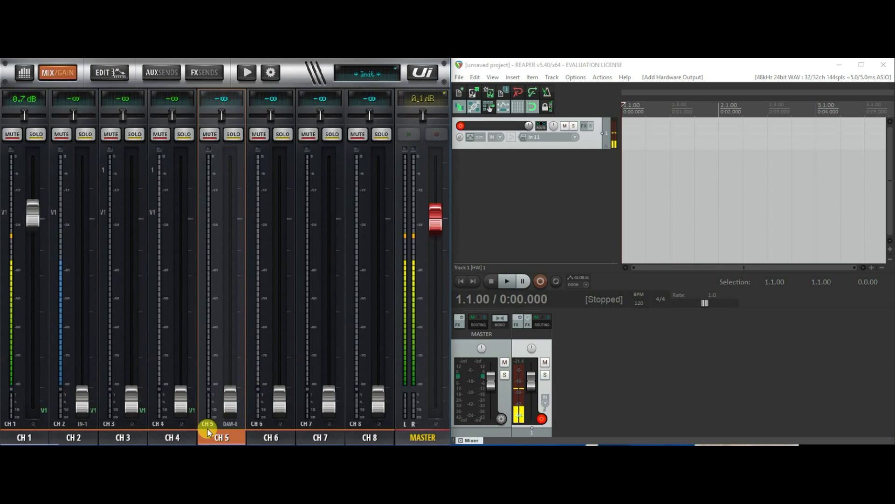
Step: Reopen and close Track 1's routing window, then enable input monitoring on Track 1
left_click(539, 323)
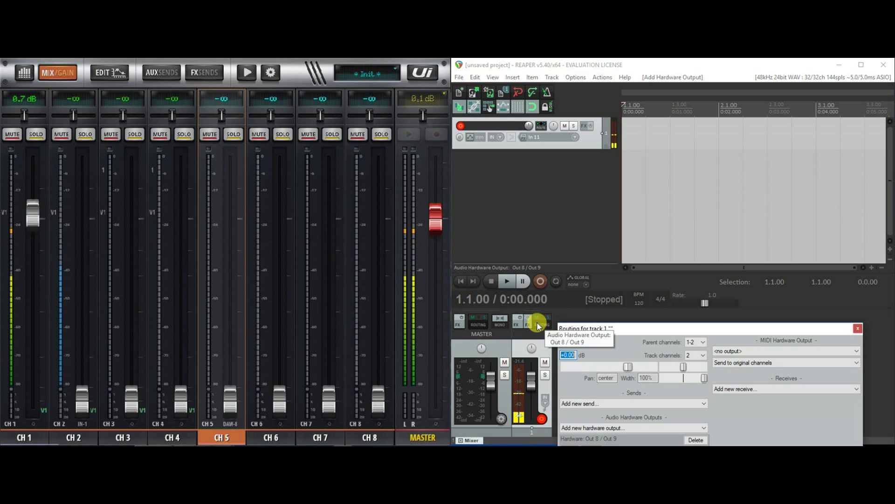
left_click(858, 328)
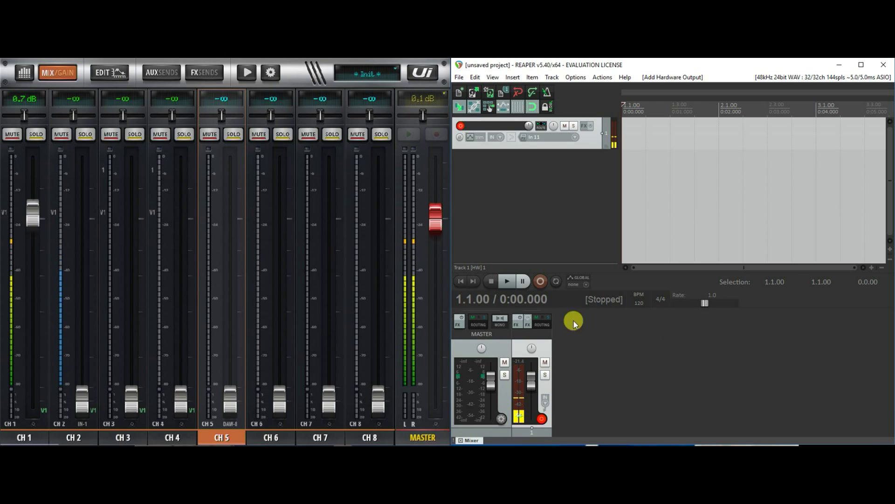
left_click(511, 137)
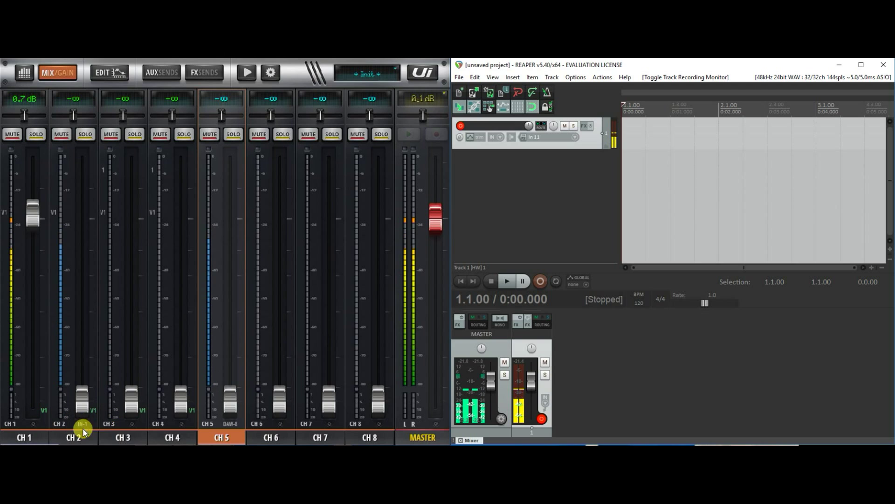
Step: Repatch Ui24R channel 2 from INPUT 1 to local INPUT 2 and go back to the mix view
left_click(68, 435)
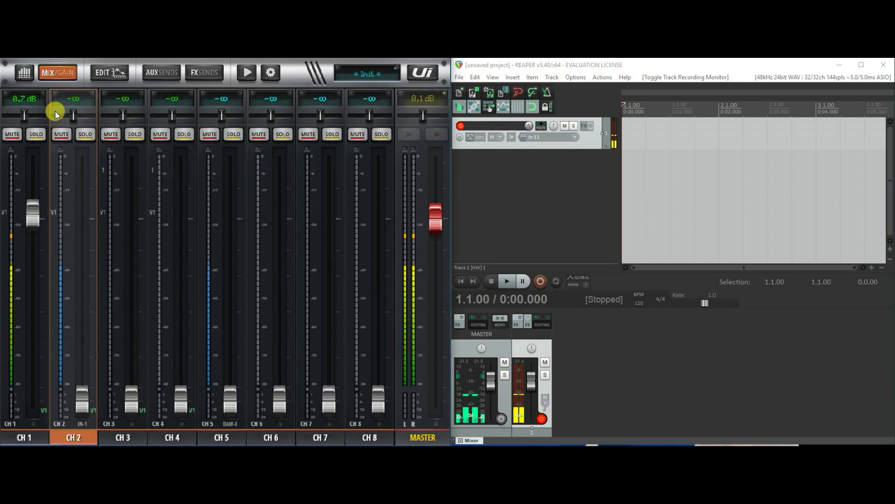
left_click(108, 73)
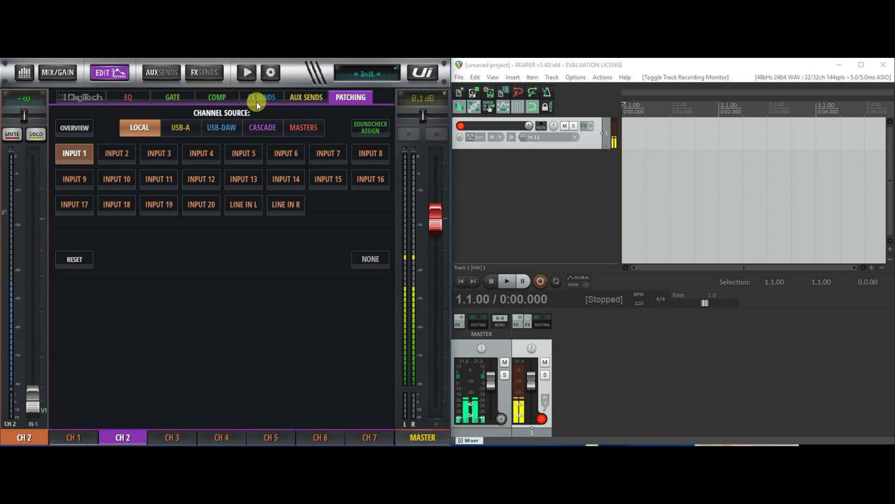
left_click(115, 151)
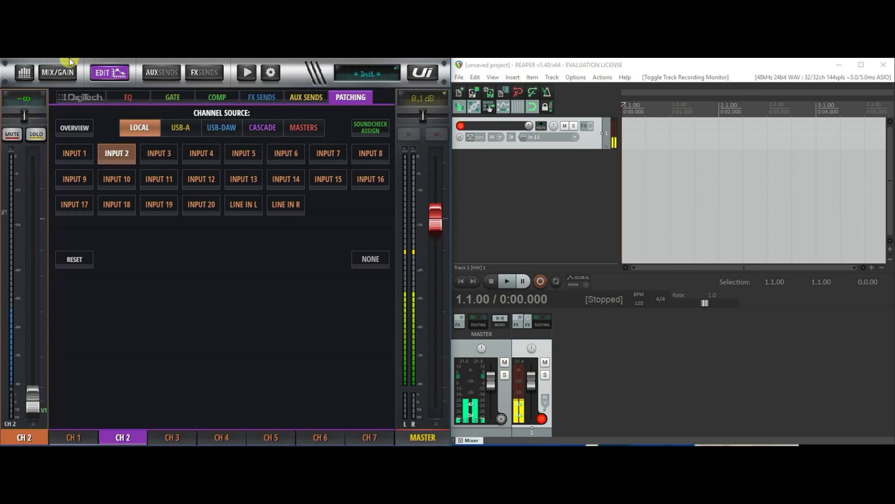
left_click(110, 72)
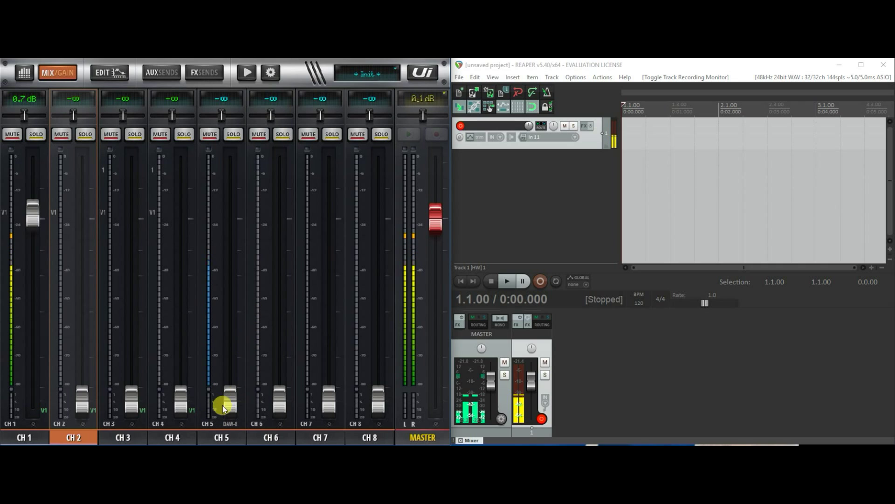
left_click_drag(229, 404, 236, 250)
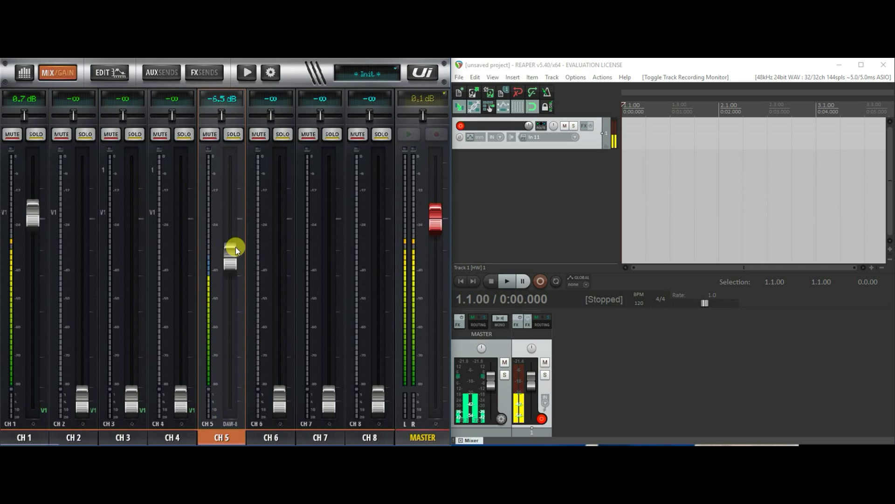
left_click_drag(239, 211, 236, 394)
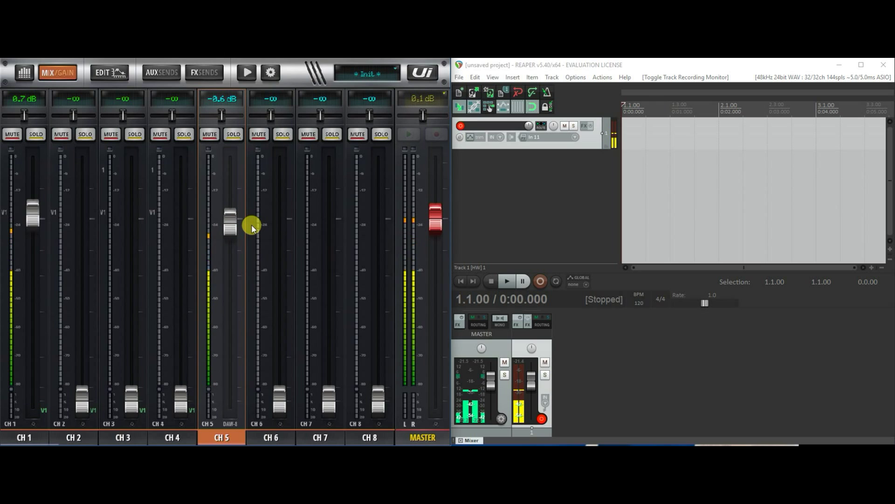
left_click_drag(252, 232, 240, 427)
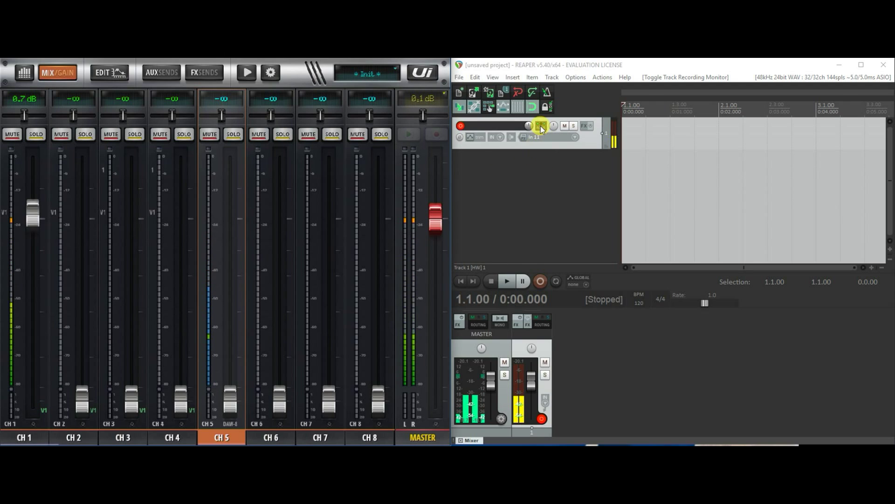
Step: Add VST: ReaVerb (Cockos) to Track 1's FX chain
left_click(518, 324)
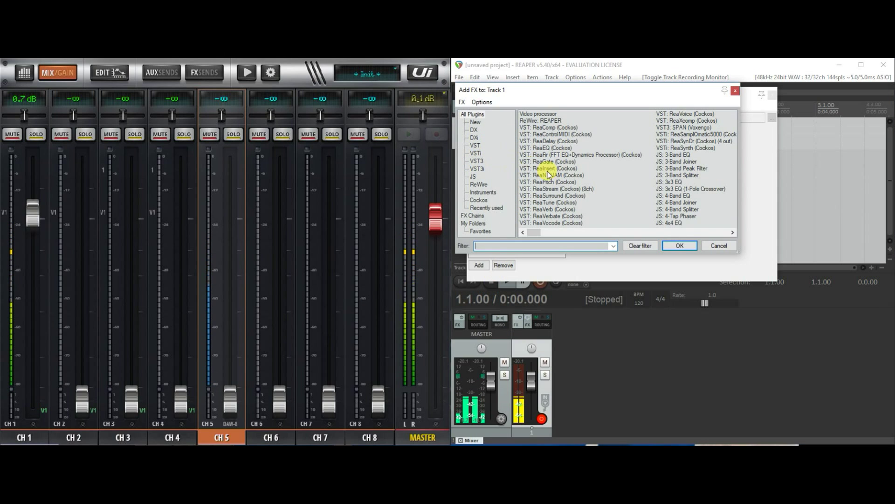
double_click(544, 209)
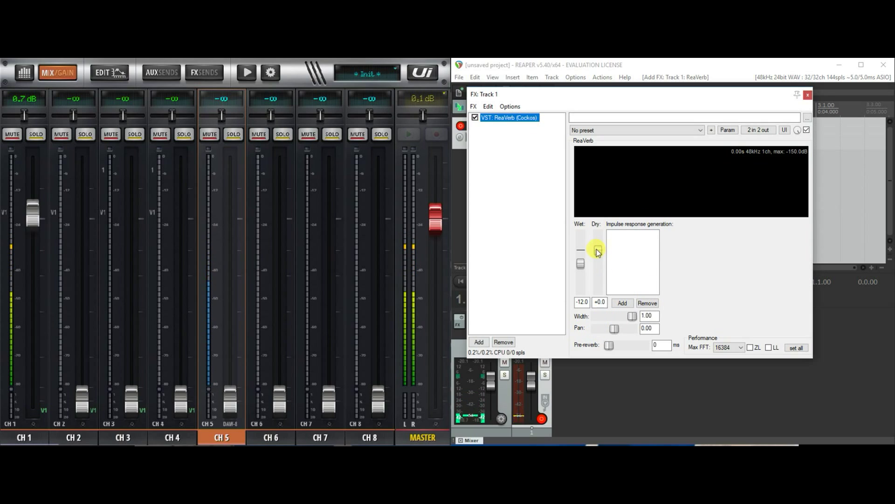
Step: Lower ReaVerb's dry level and raise Ui24R channel 5 to about 1.5 dB
left_click_drag(598, 252, 584, 259)
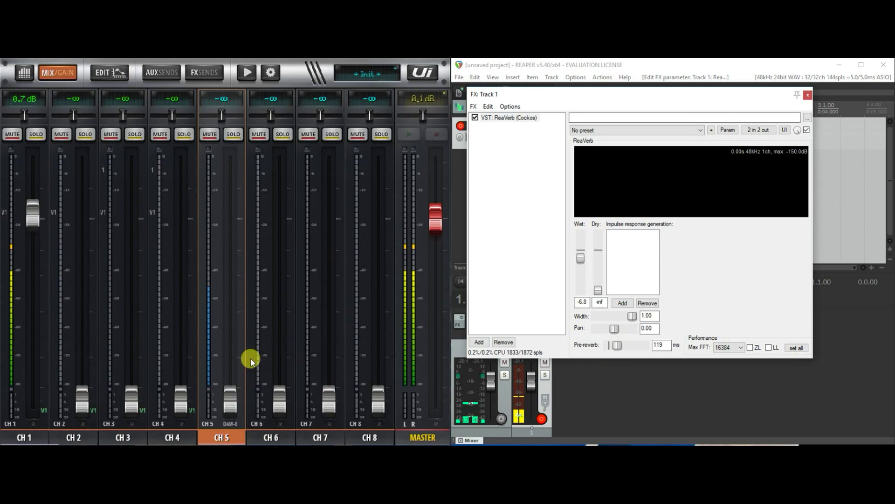
left_click_drag(230, 396, 250, 204)
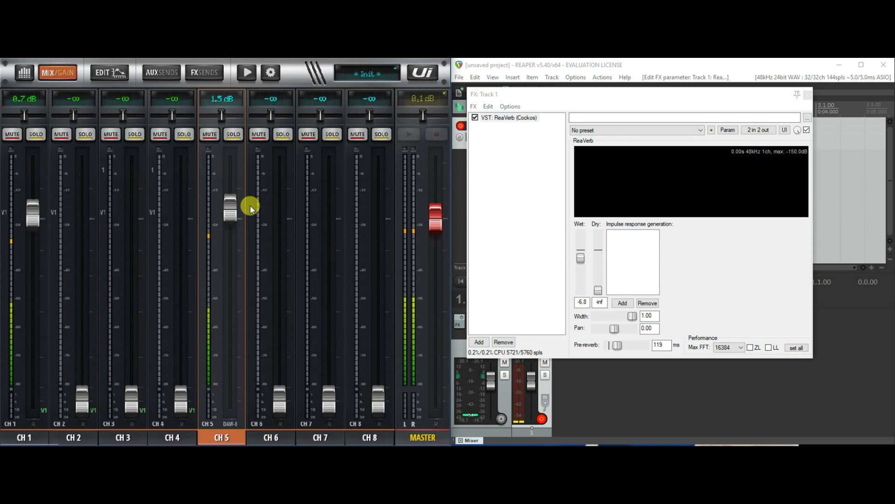
Step: Load the sweetverbo ReaVerb preset and lower Ui24R channel 5 to about -23 dB
left_click(638, 131)
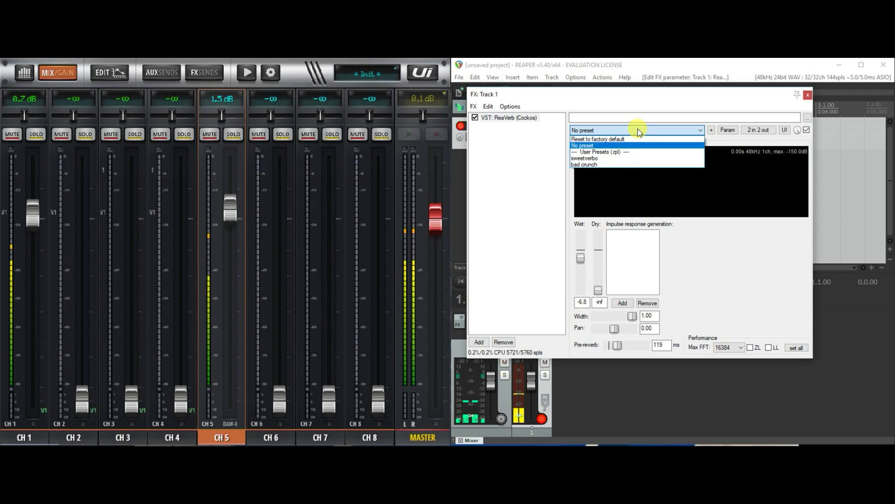
left_click(618, 161)
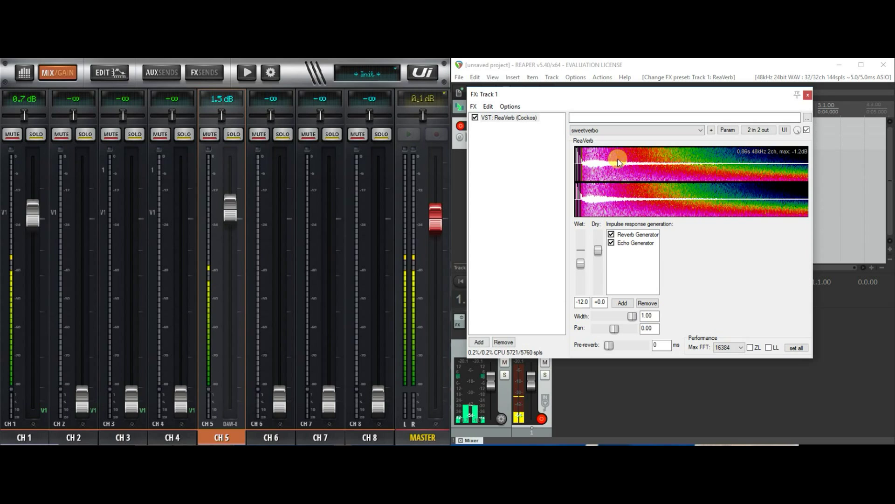
left_click_drag(246, 213, 224, 250)
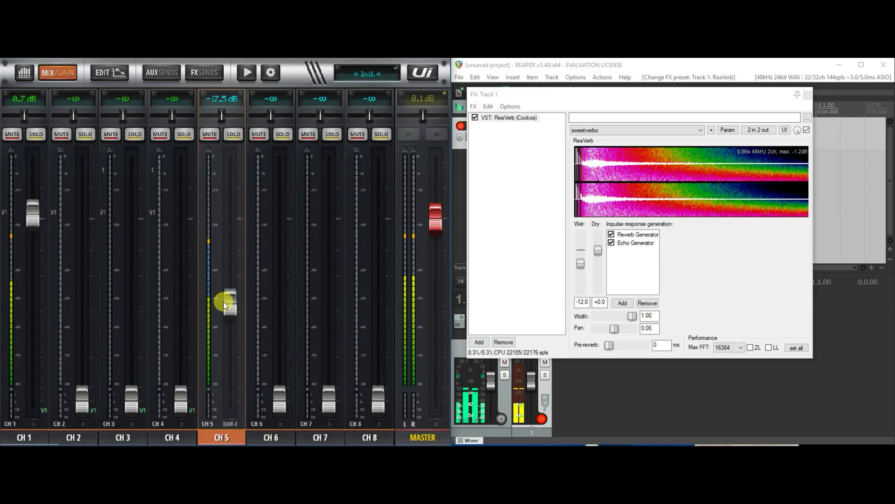
left_click_drag(223, 301, 223, 318)
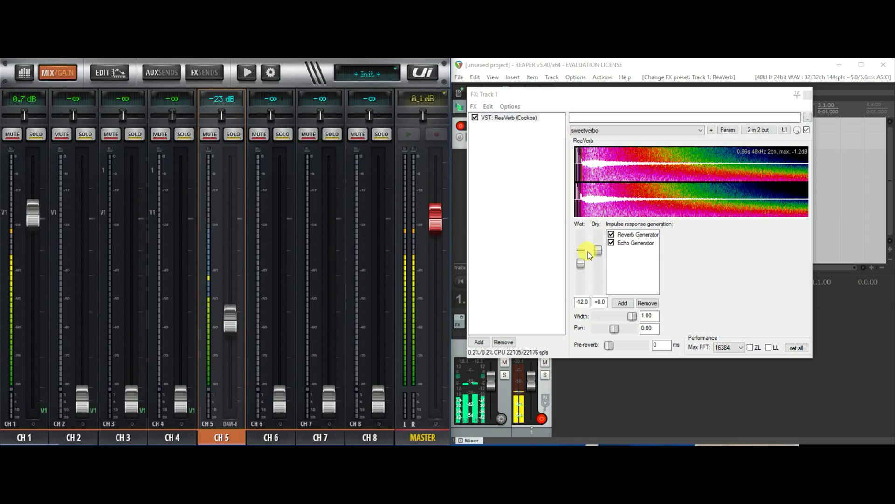
Step: Cut ReaVerb's dry signal, set wet to -6.3, drop channel 5 to -41 dB, and close the FX chain
left_click_drag(598, 251, 580, 255)
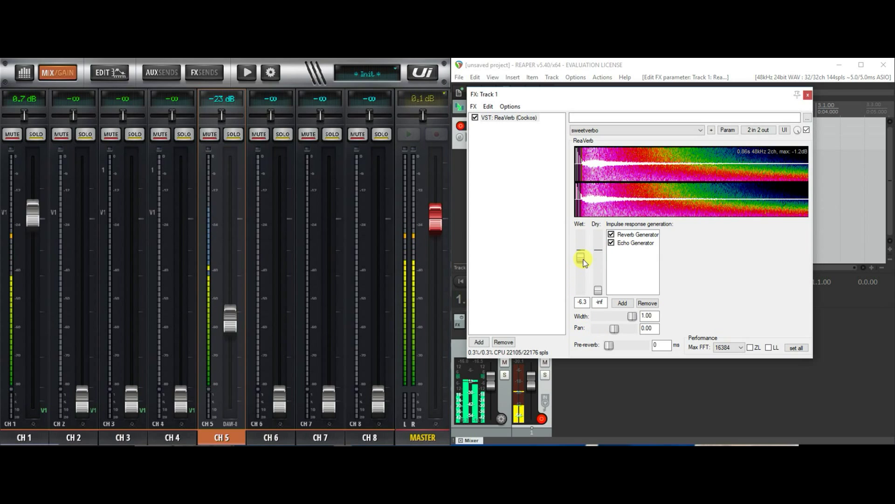
left_click_drag(225, 319, 226, 340)
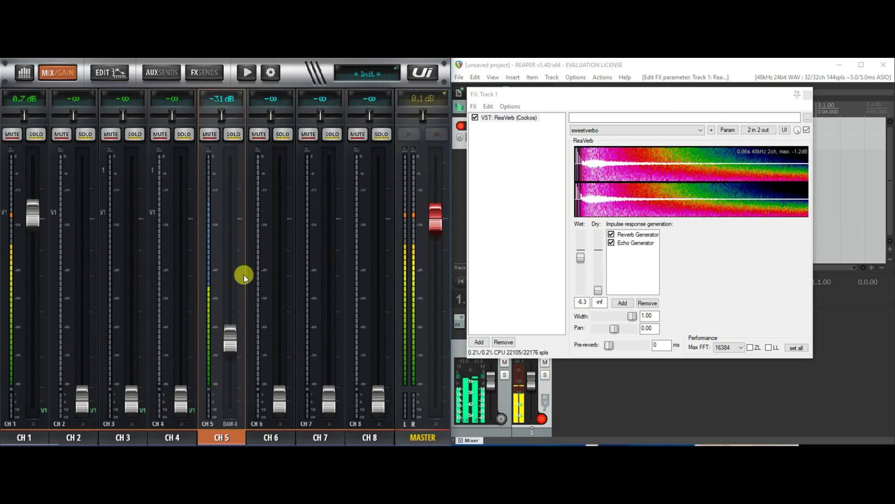
left_click_drag(225, 338, 225, 358)
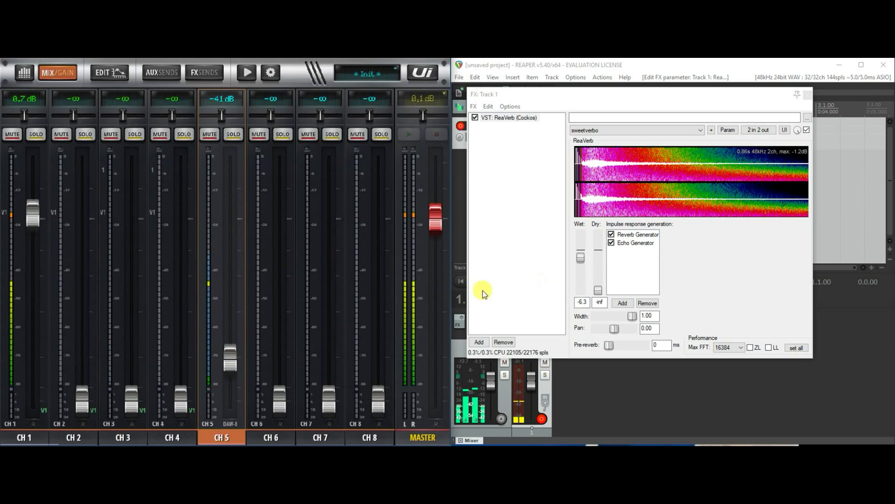
scroll(233, 364, "down", 5)
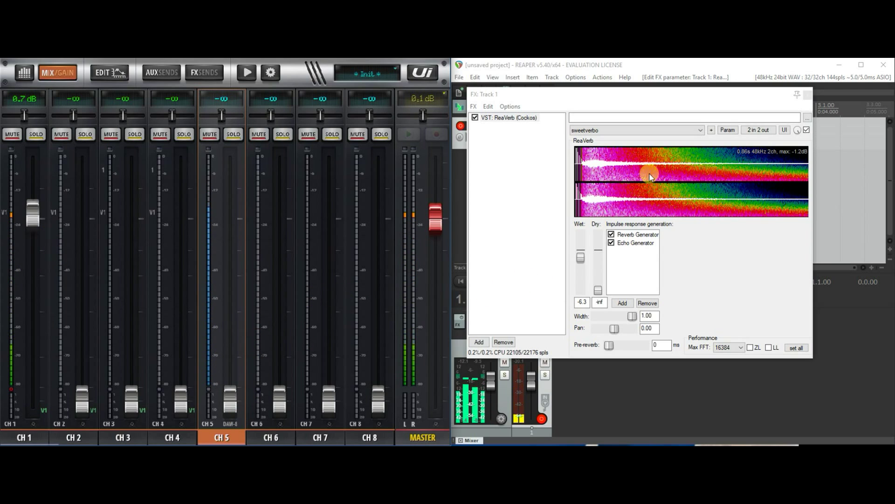
left_click(807, 96)
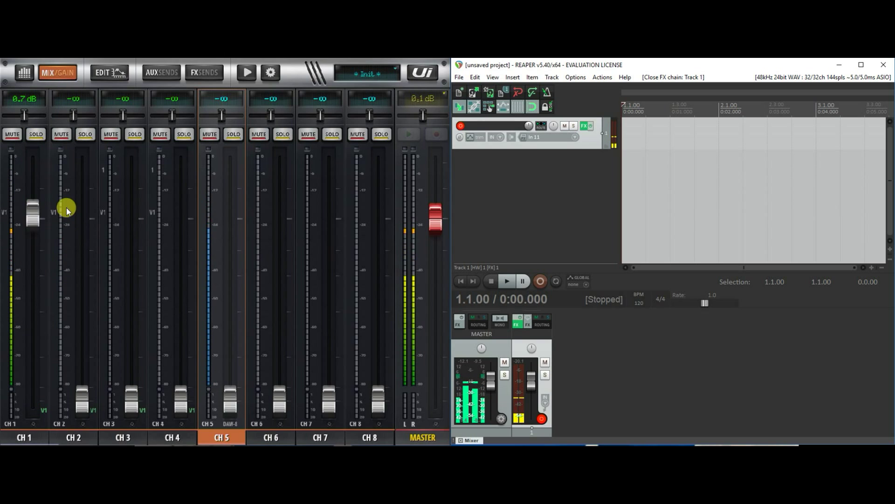
Step: Inspect the Ui24R channel gain view, then open the channel EDIT patching page
left_click(53, 70)
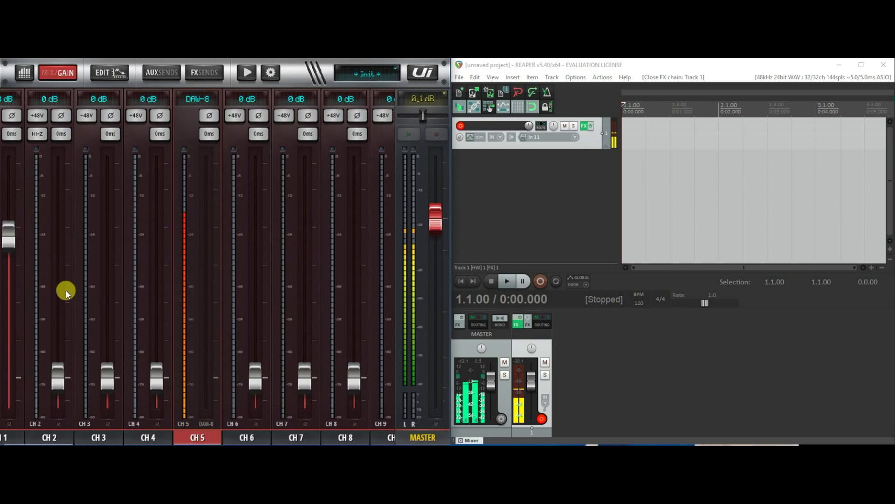
left_click_drag(65, 290, 208, 300)
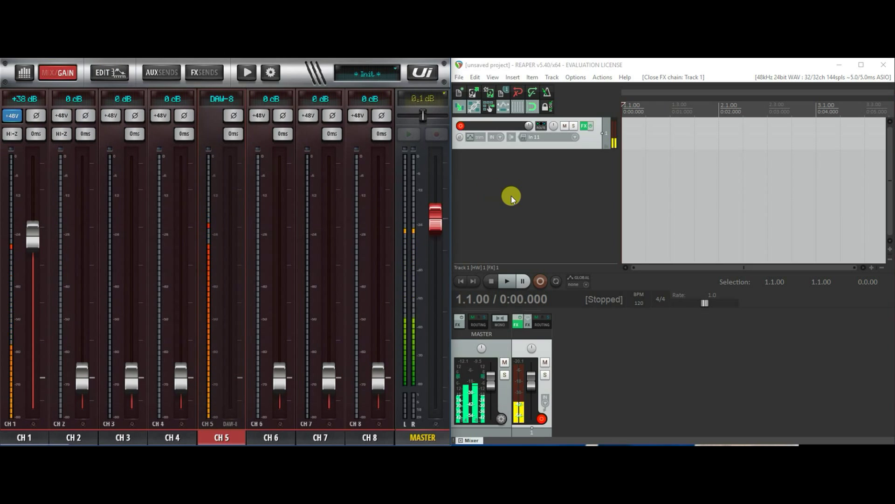
left_click(46, 73)
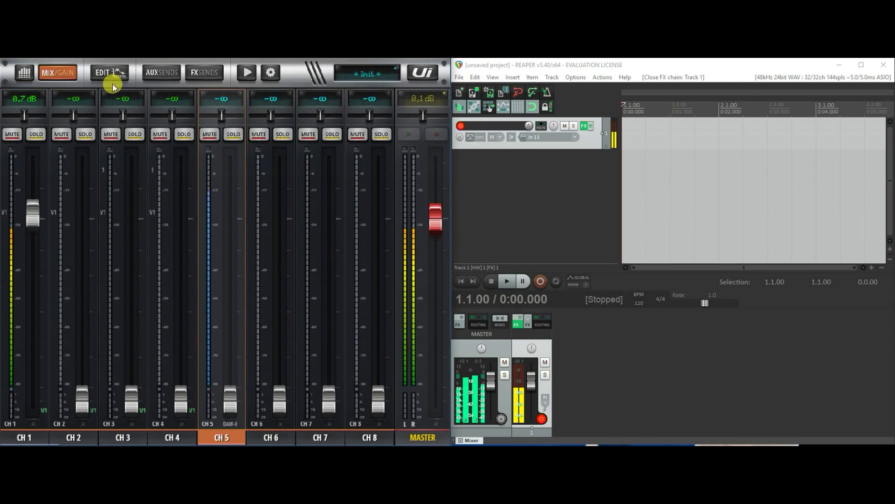
left_click(44, 74)
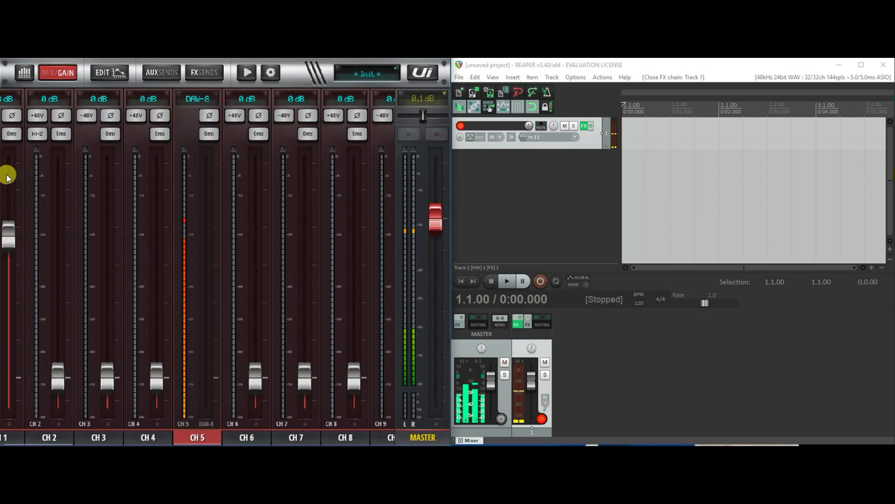
left_click_drag(8, 182, 126, 190)
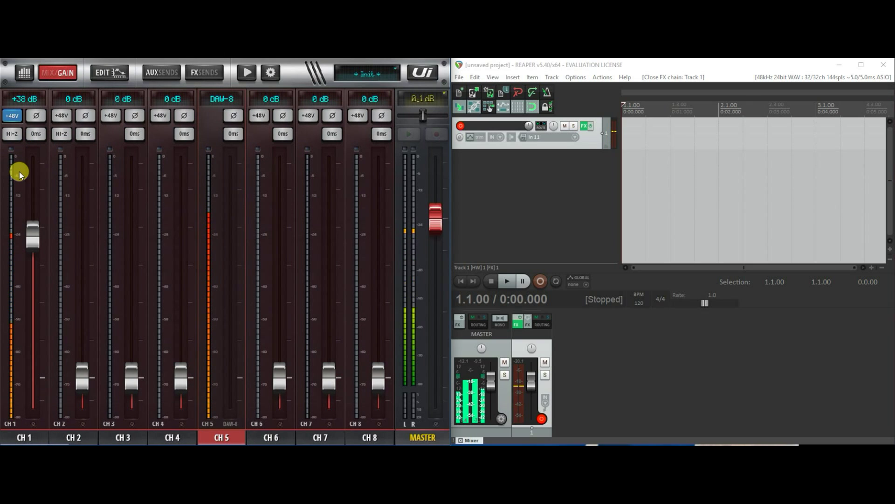
left_click(112, 71)
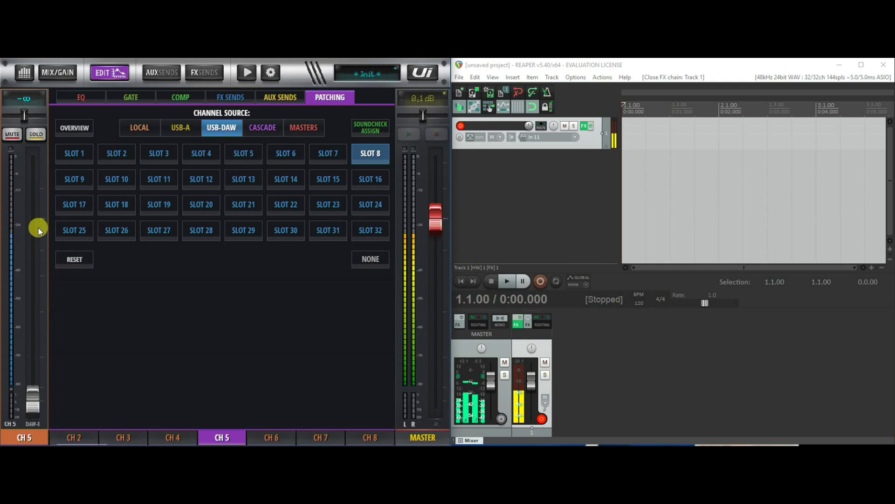
Step: Patch Ui24R channel 1 to USB-DAW slot 8 so it reads DAW-8
scroll(66, 430, "up", 1)
left_click(62, 434)
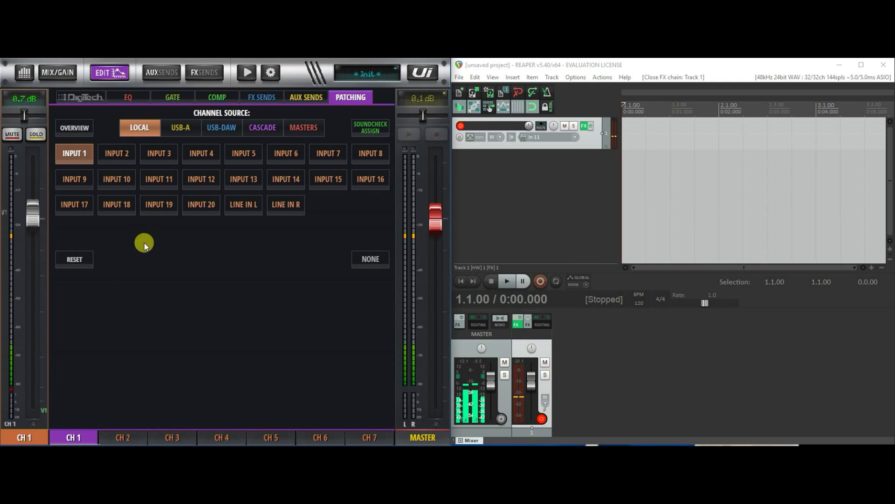
left_click(222, 128)
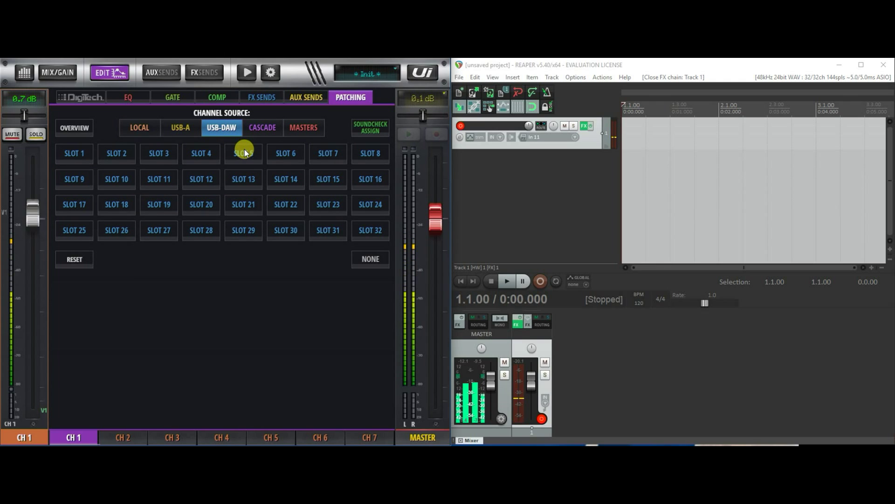
left_click(376, 154)
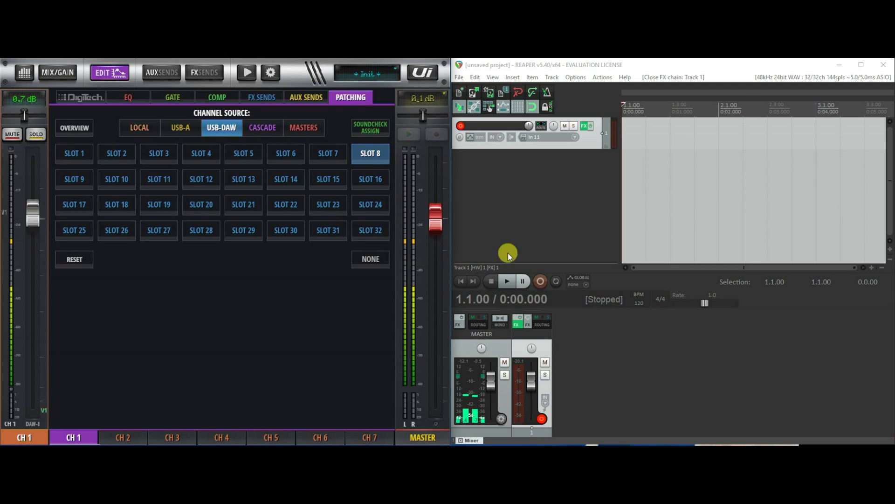
Step: Reopen Track 1's ReaVerb (sweetverbo) and bring its Wet level to -45.6 dB, Dry staying at -1.3 dB
left_click(520, 320)
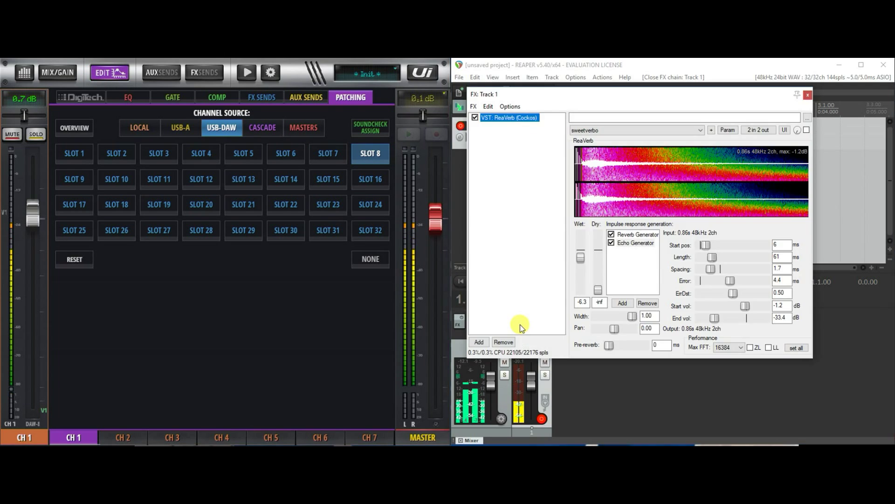
left_click_drag(583, 261, 601, 254)
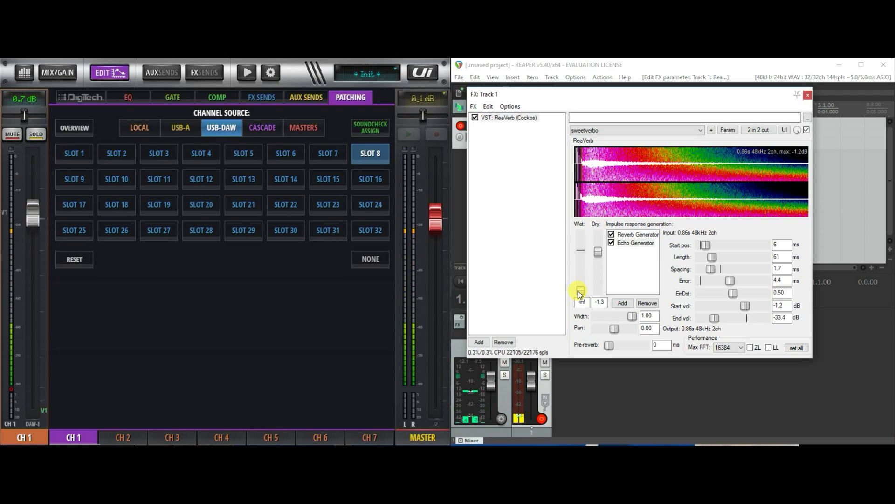
left_click_drag(581, 291, 580, 281)
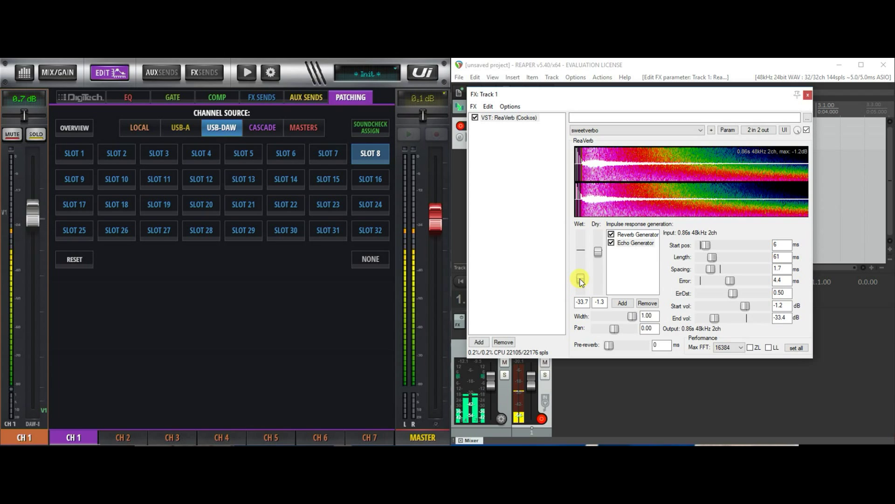
left_click(109, 72)
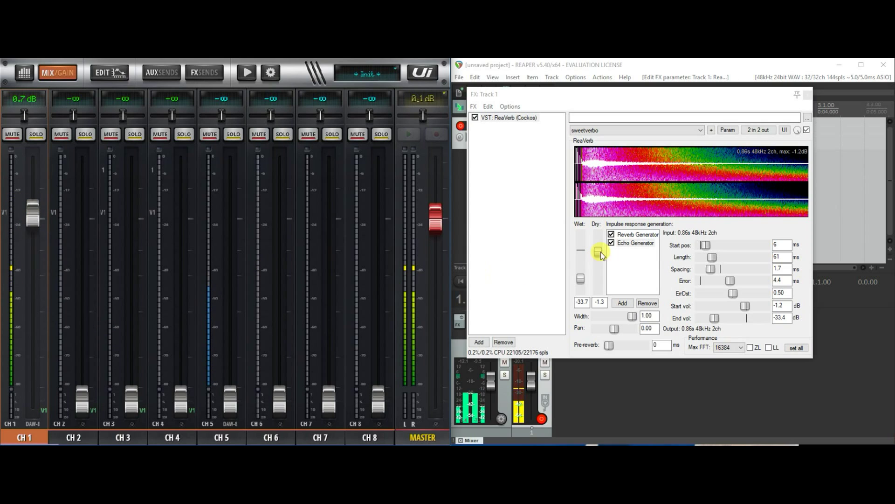
left_click_drag(581, 279, 581, 285)
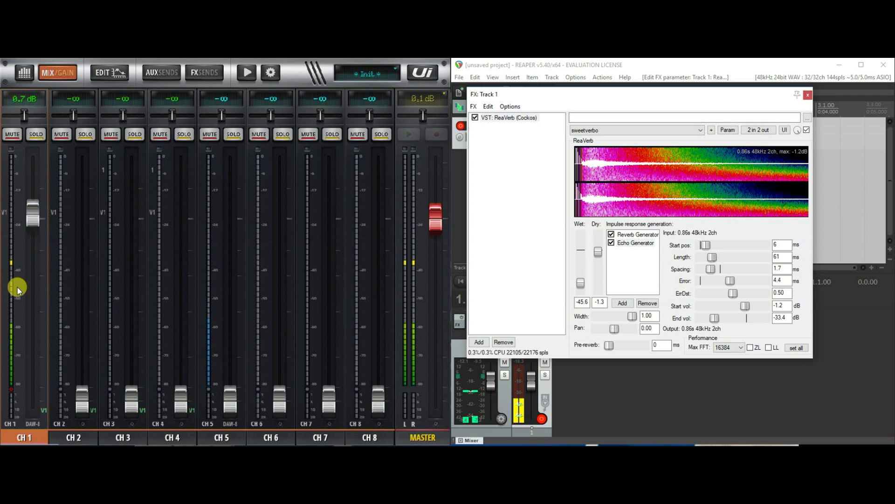
left_click(59, 75)
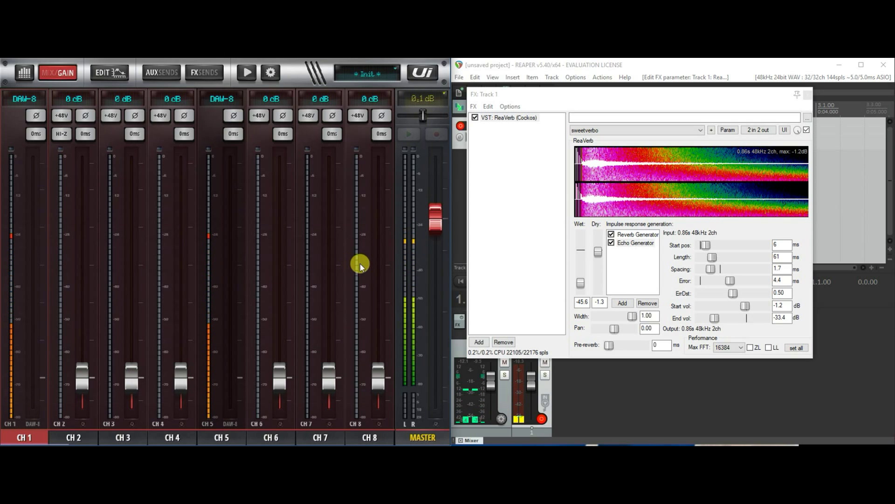
left_click_drag(348, 264, 96, 262)
left_click_drag(342, 268, 104, 266)
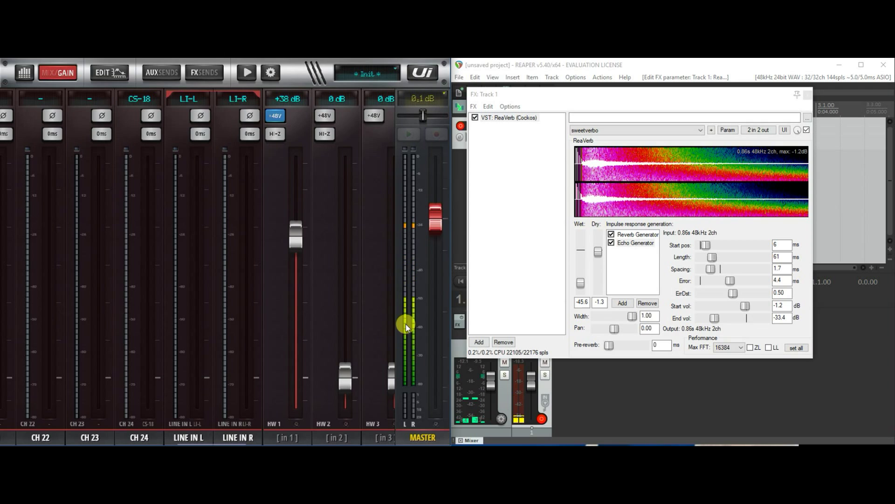
left_click_drag(61, 245, 248, 294)
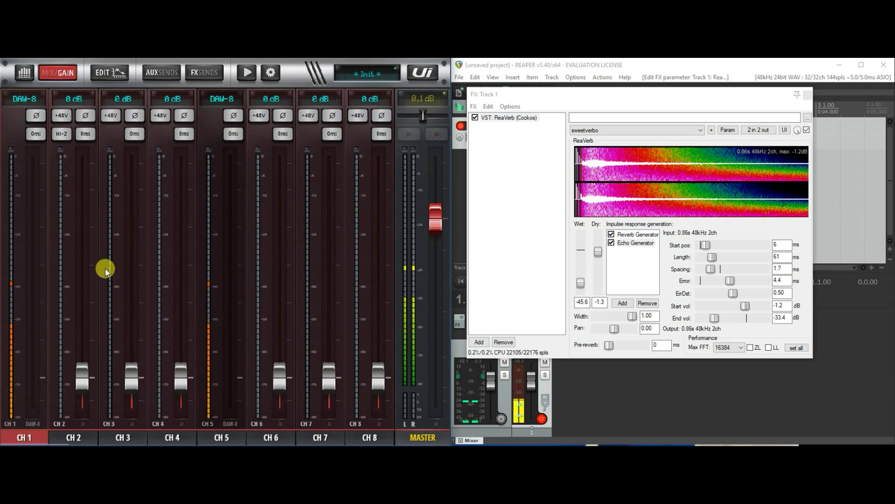
Step: Shift the FX: Track 1 window lower right and bypass Track 1's ReaVerb chain, keeping its sweetverbo settings
left_click(68, 74)
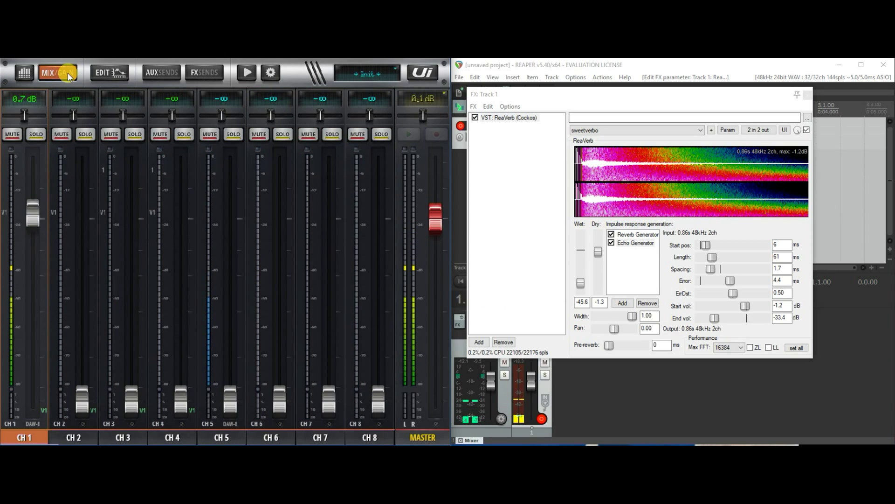
left_click_drag(515, 94, 609, 102)
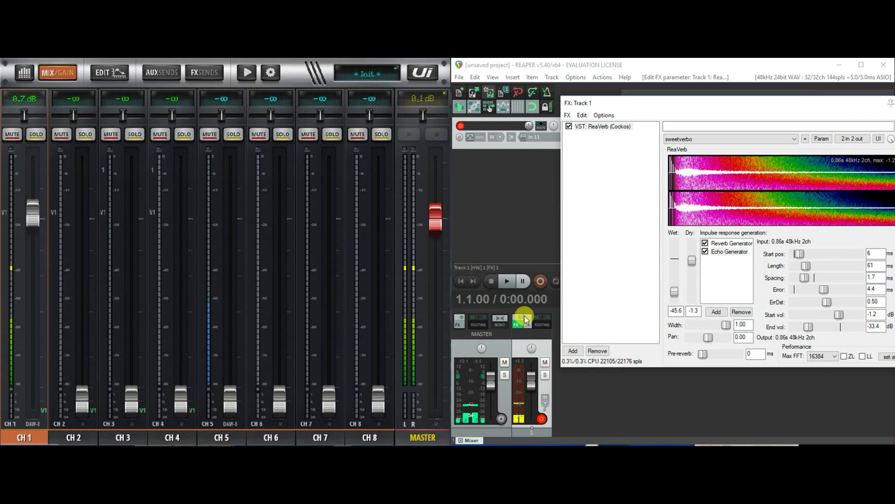
left_click(521, 320)
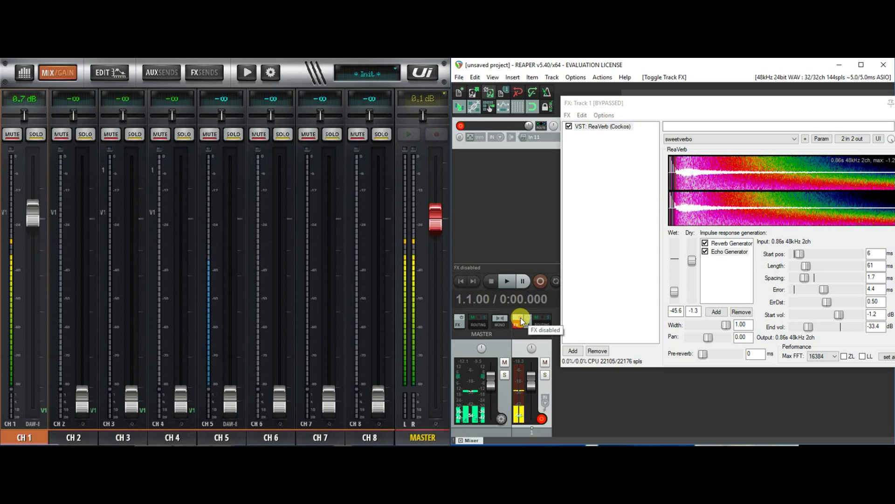